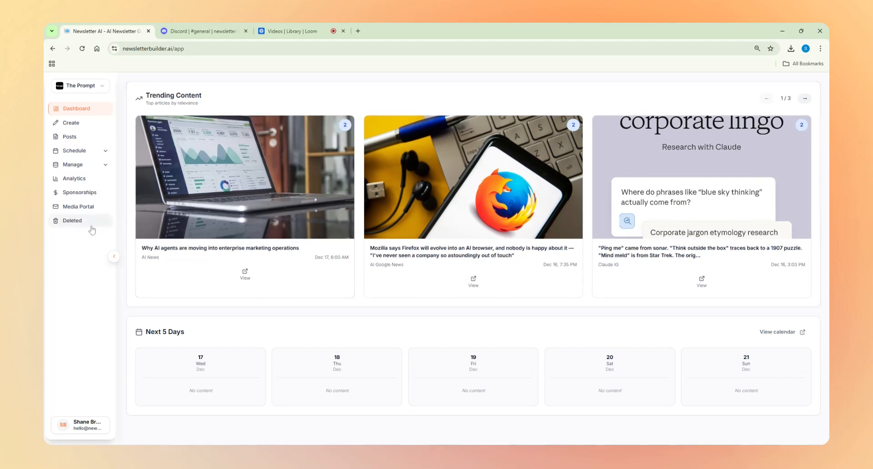
Step: Open Sponsorships and scroll through the revenue, sponsor, creative and click analytics, all still at $0
{"action": "left_click", "coordinate": [76, 197]}
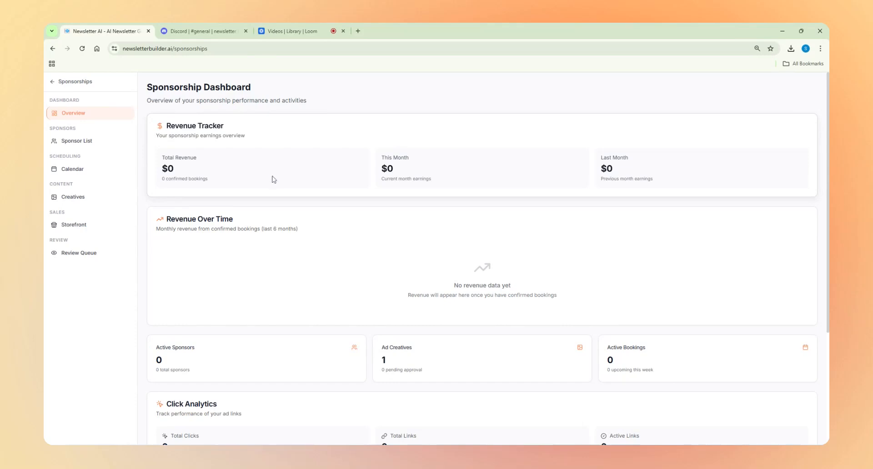
{"action": "scroll", "coordinate": [259, 186], "scroll_direction": "down", "scroll_amount": 3}
{"action": "scroll", "coordinate": [212, 232], "scroll_direction": "down", "scroll_amount": 2}
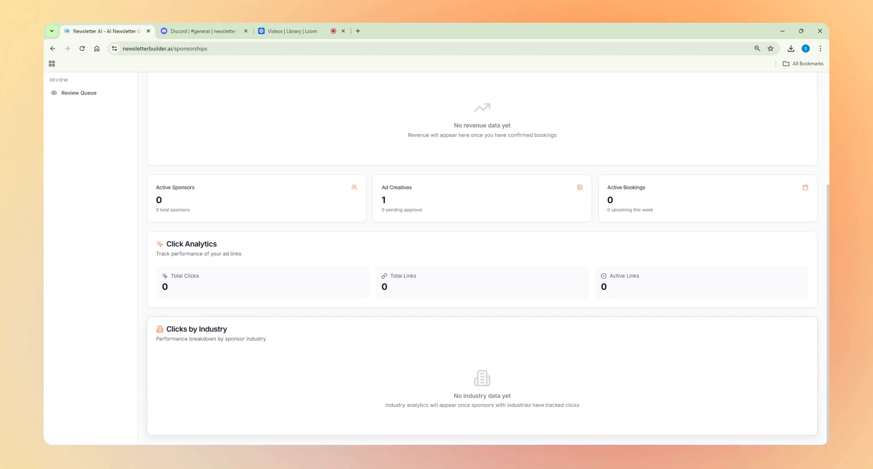
{"action": "scroll", "coordinate": [263, 321], "scroll_direction": "up", "scroll_amount": 4}
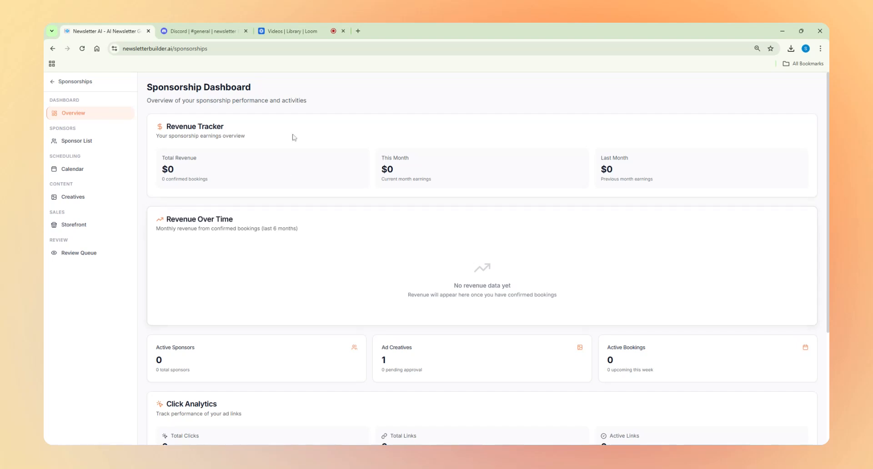
Step: Start a first sponsor from the Sponsor List with the saved contact details and company ACME Corp
{"action": "left_click", "coordinate": [86, 141]}
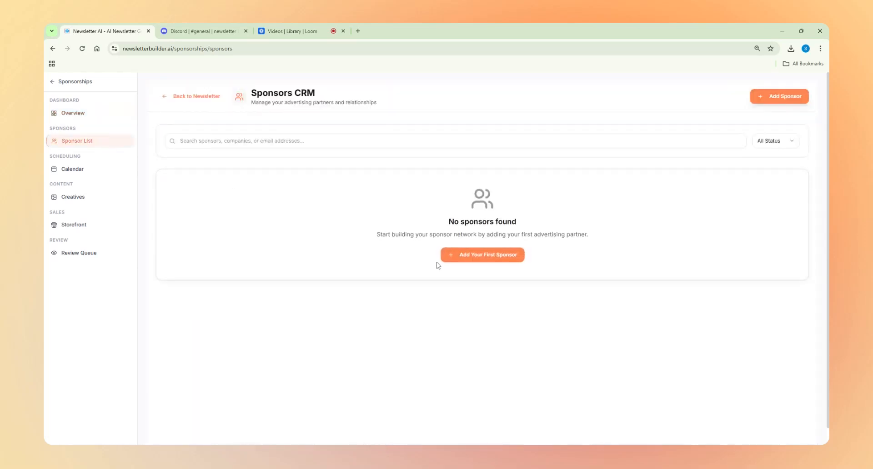
{"action": "left_click", "coordinate": [496, 258]}
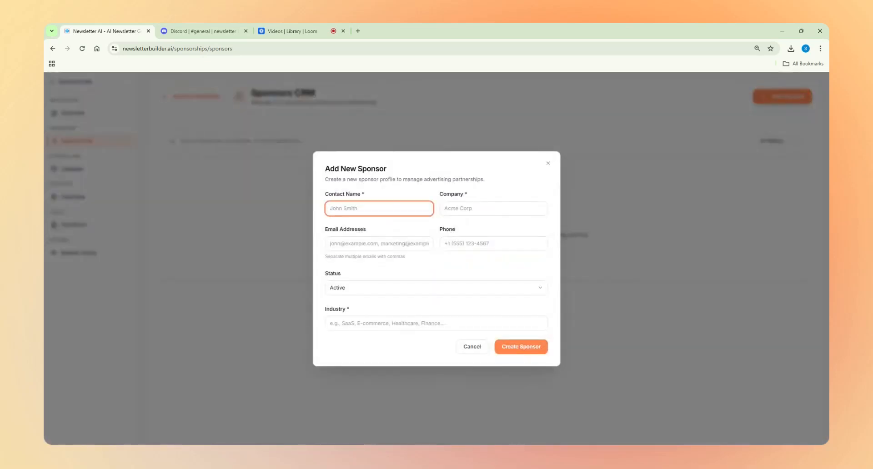
{"action": "left_click", "coordinate": [404, 235]}
{"action": "left_click", "coordinate": [452, 212]}
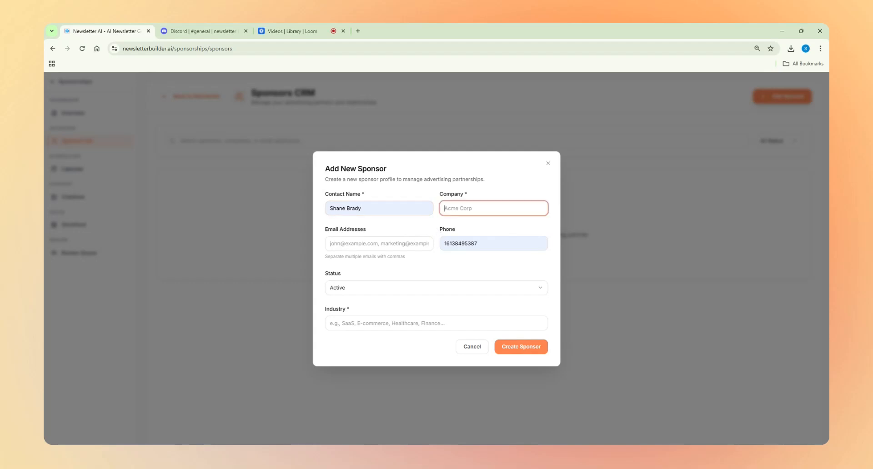
{"action": "type", "text": "ACME Corp"}
{"action": "key", "text": "Tab"}
Step: Replace the sponsor's e-mail with the company e-mail address
{"action": "left_click", "coordinate": [396, 252]}
{"action": "left_click", "coordinate": [383, 273]}
{"action": "left_click", "coordinate": [414, 245]}
{"action": "key", "text": "ctrl+a"}
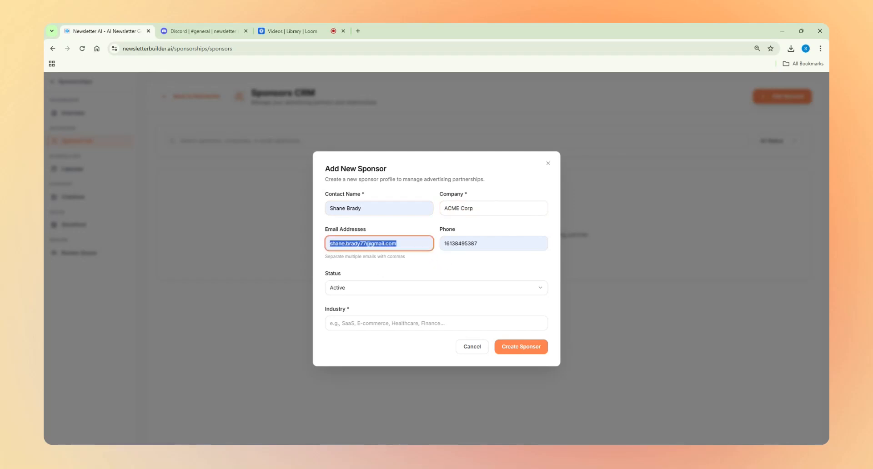
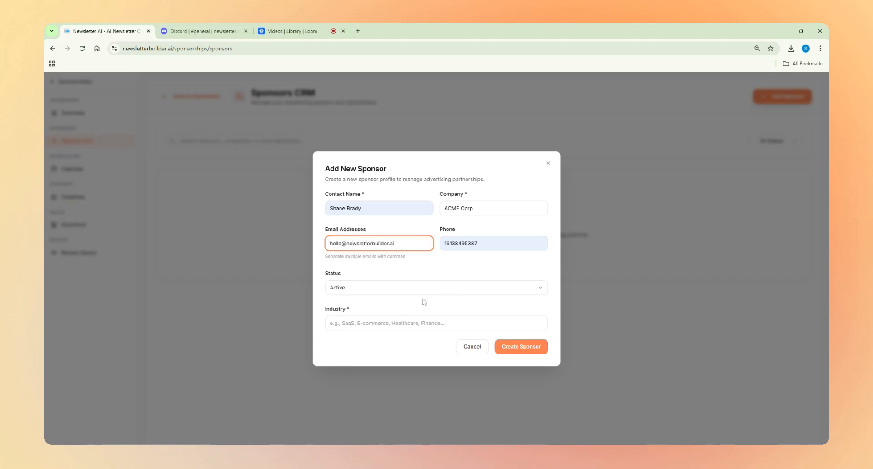
Step: Keep the sponsor status Active and set the industry to Construction
{"action": "left_click", "coordinate": [419, 292]}
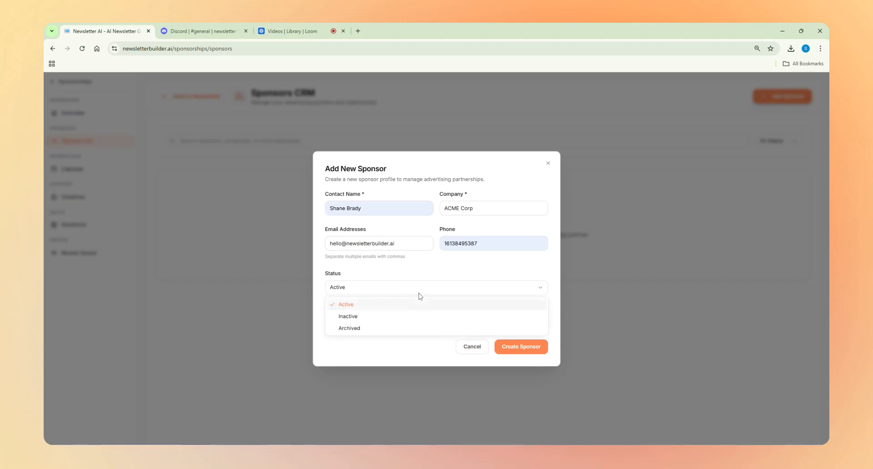
{"action": "left_click", "coordinate": [382, 305]}
{"action": "left_click", "coordinate": [382, 323]}
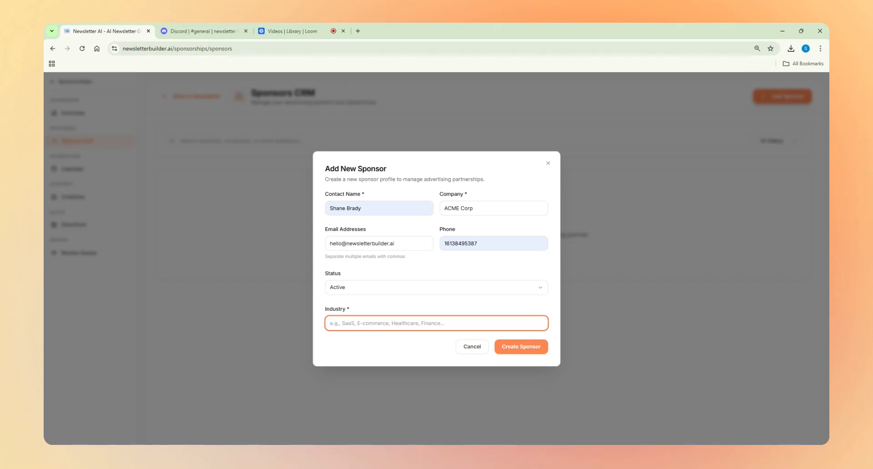
{"action": "type", "text": "Construction"}
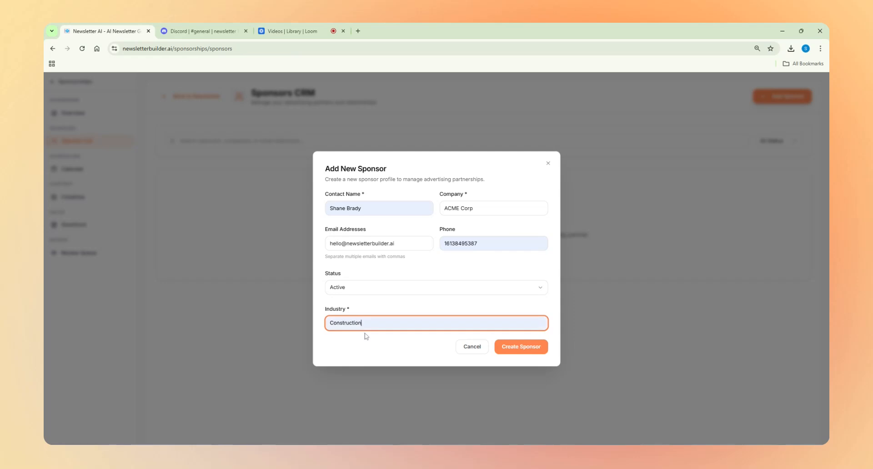
{"action": "left_click", "coordinate": [364, 336]}
Step: Create ACME Corp, check its card's empty Bookings tab, and start a new booking
{"action": "left_click", "coordinate": [526, 354]}
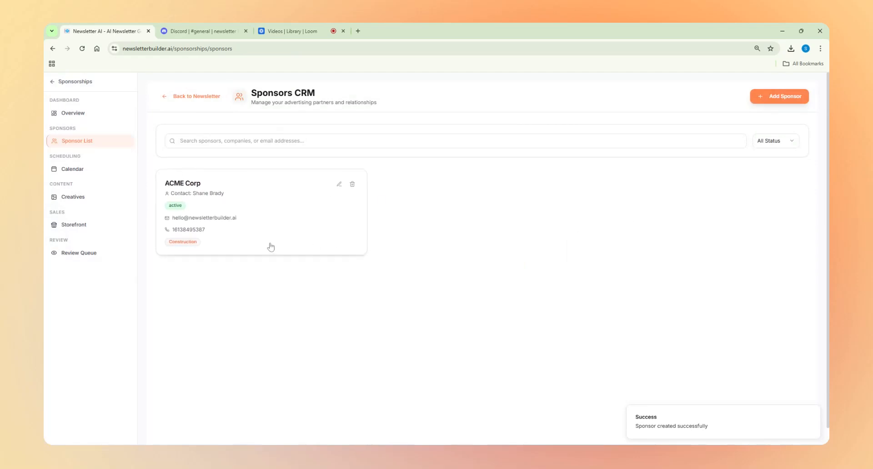
{"action": "left_click", "coordinate": [235, 215]}
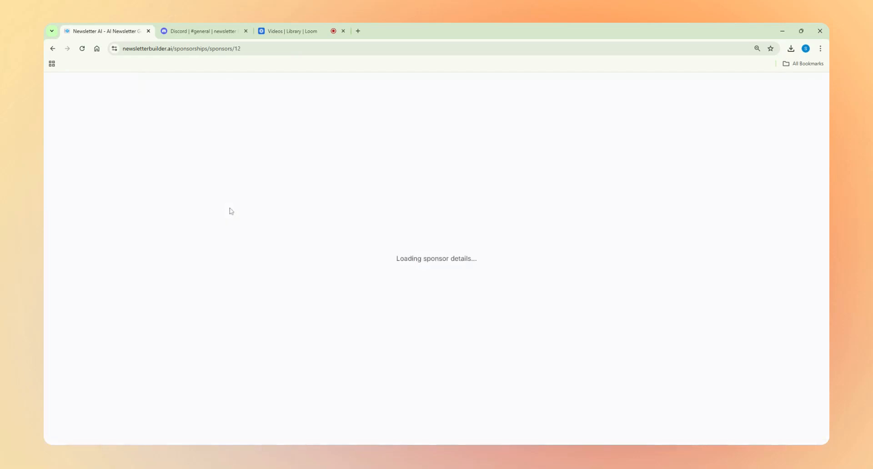
{"action": "scroll", "coordinate": [225, 211], "scroll_direction": "down", "scroll_amount": 2}
{"action": "scroll", "coordinate": [224, 211], "scroll_direction": "up", "scroll_amount": 2}
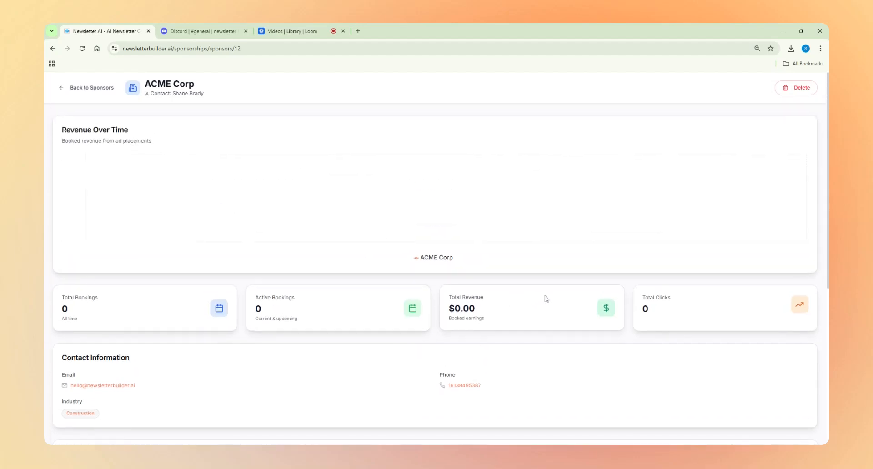
{"action": "scroll", "coordinate": [532, 282], "scroll_direction": "down", "scroll_amount": 5}
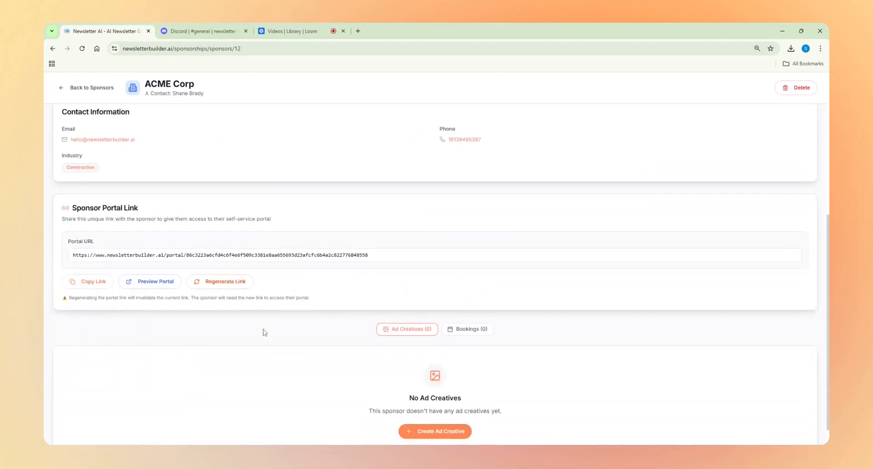
{"action": "scroll", "coordinate": [262, 333], "scroll_direction": "down", "scroll_amount": 1}
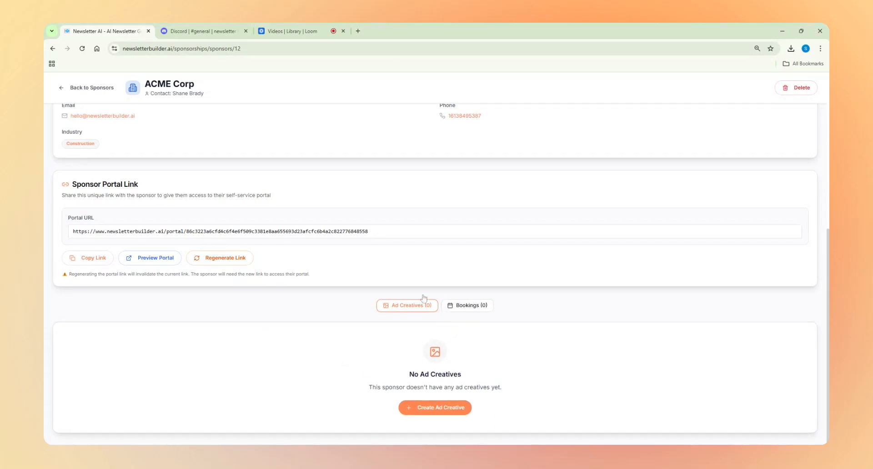
{"action": "scroll", "coordinate": [386, 314], "scroll_direction": "up", "scroll_amount": 3}
{"action": "scroll", "coordinate": [355, 318], "scroll_direction": "down", "scroll_amount": 3}
{"action": "left_click", "coordinate": [452, 309]}
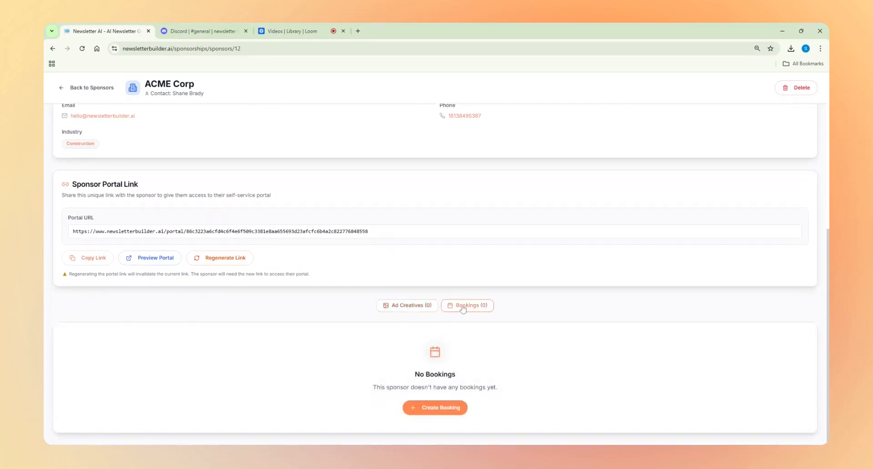
{"action": "left_click", "coordinate": [434, 408]}
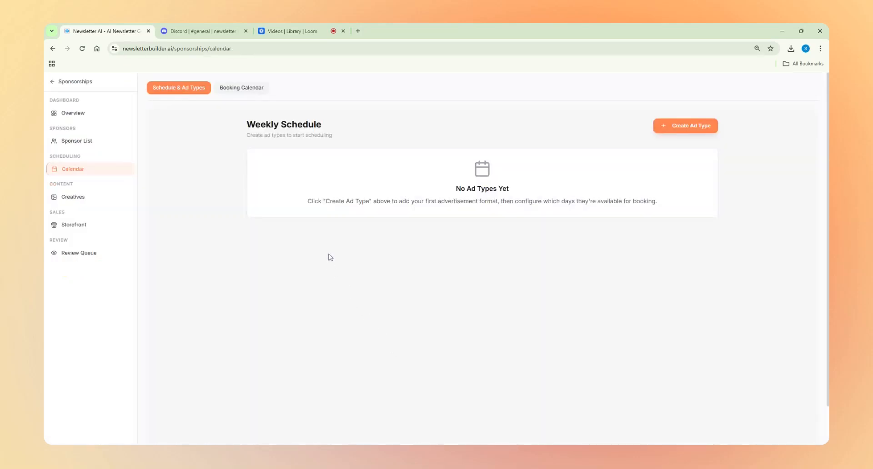
{"action": "left_click", "coordinate": [93, 144]}
{"action": "left_click", "coordinate": [91, 169]}
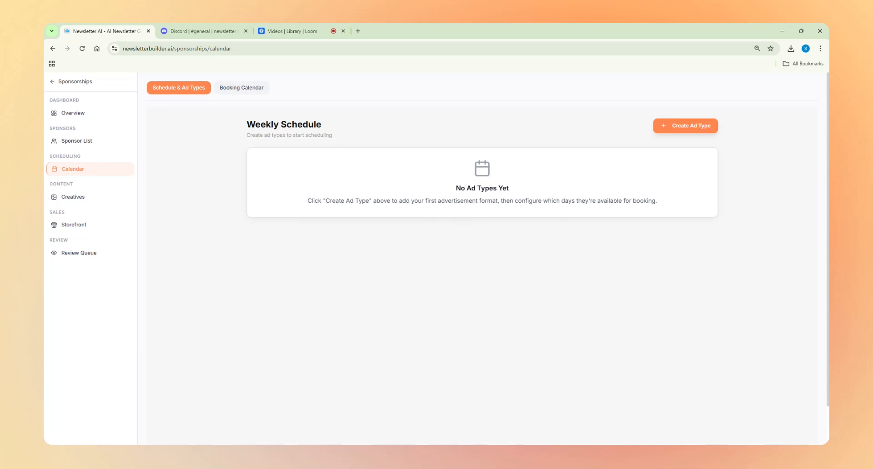
Step: Start a new ad type named Presenting Sponsor at position 1, priced $250
{"action": "left_click", "coordinate": [669, 133]}
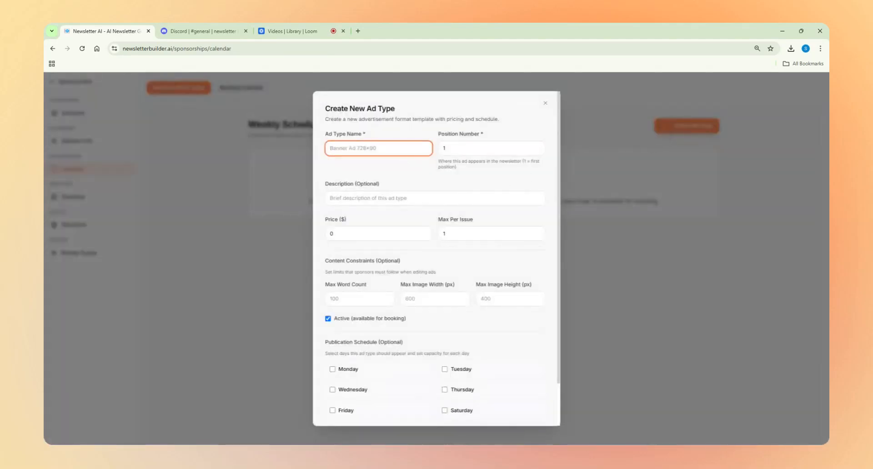
{"action": "left_click", "coordinate": [350, 185]}
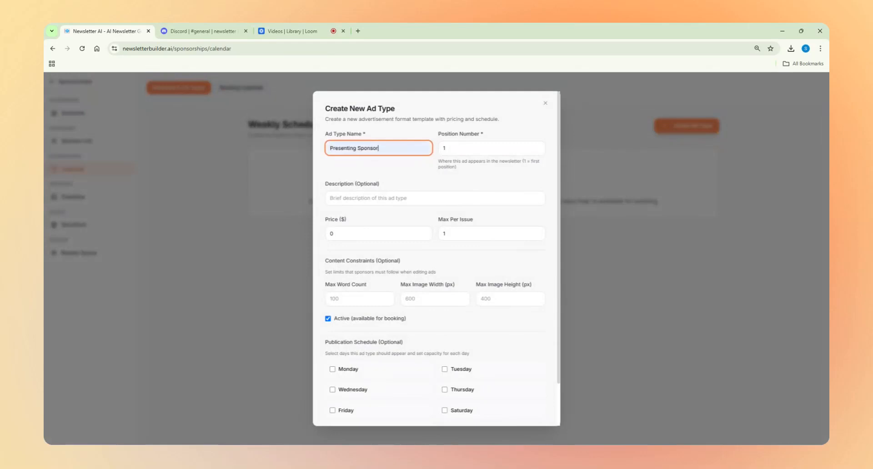
{"action": "left_click", "coordinate": [362, 172]}
{"action": "left_click", "coordinate": [448, 148]}
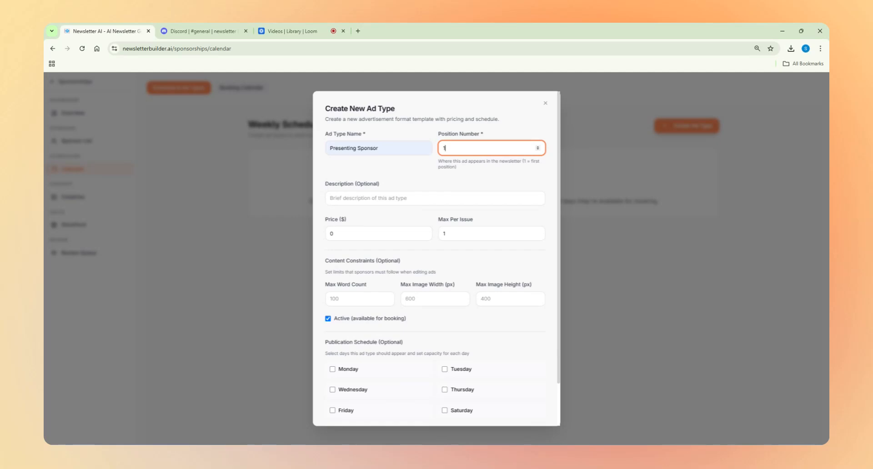
{"action": "left_click", "coordinate": [402, 198]}
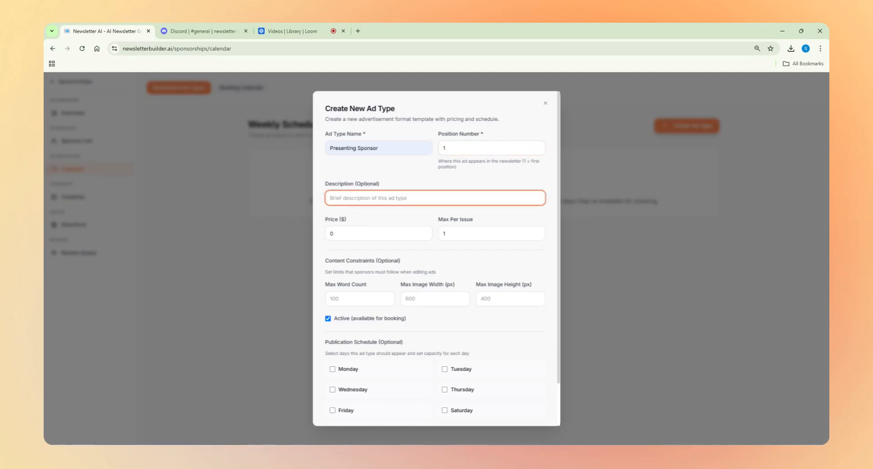
{"action": "left_click_drag", "start_coordinate": [345, 233], "coordinate": [327, 234]}
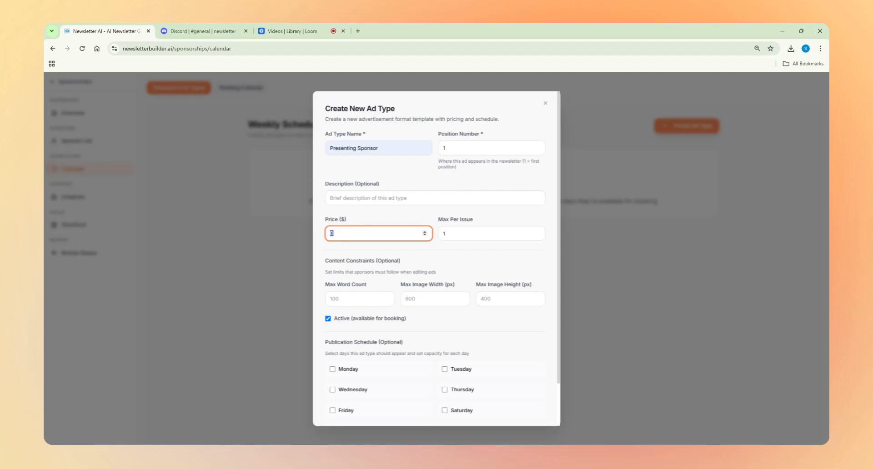
{"action": "type", "text": "250"}
{"action": "left_click", "coordinate": [445, 233]}
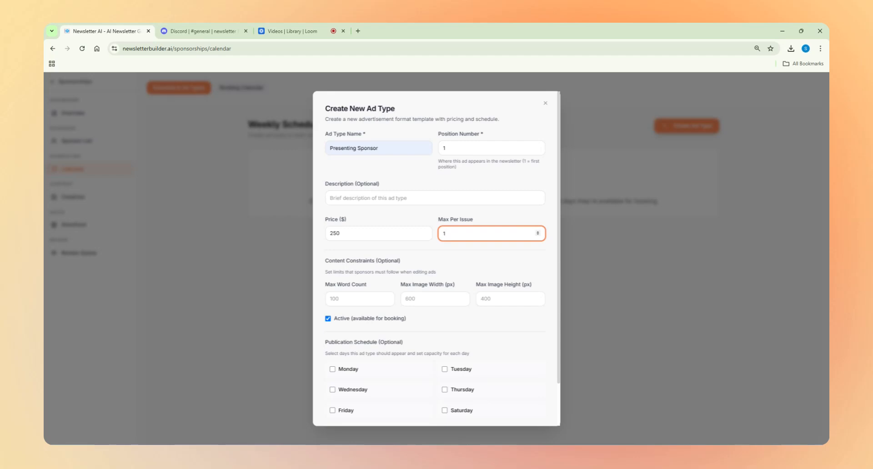
Step: Limit the Presenting Sponsor to 100 words and 600 × 400 px images
{"action": "left_click", "coordinate": [388, 295]}
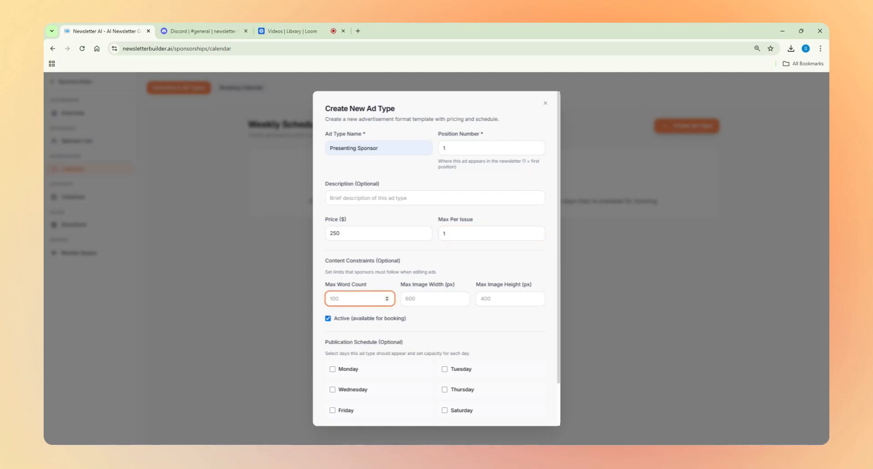
{"action": "key", "text": "Tab"}
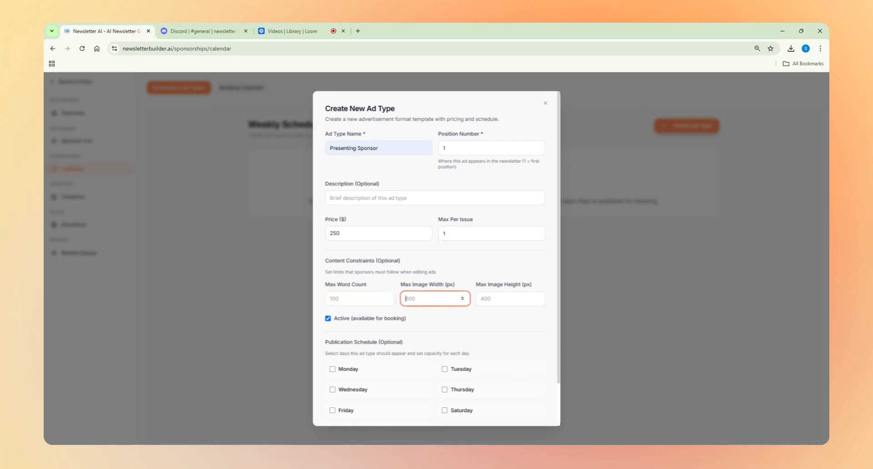
{"action": "type", "text": "600"}
{"action": "key", "text": "Tab"}
{"action": "type", "text": "400"}
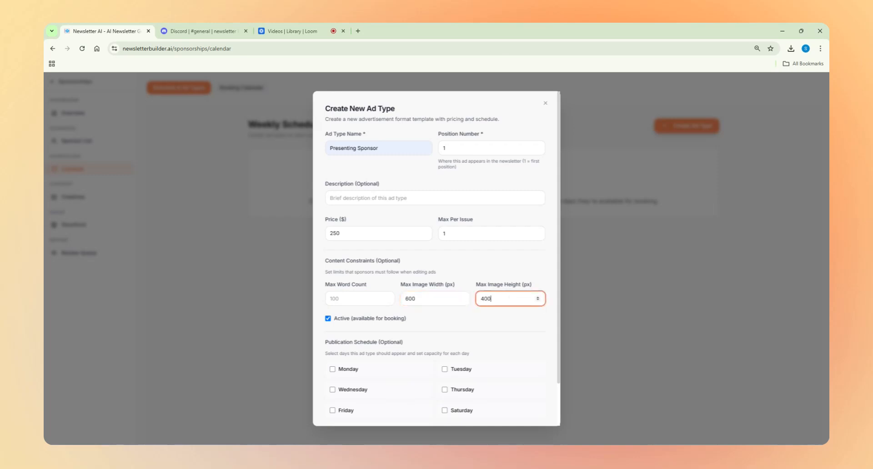
{"action": "left_click", "coordinate": [357, 309]}
{"action": "left_click", "coordinate": [357, 300]}
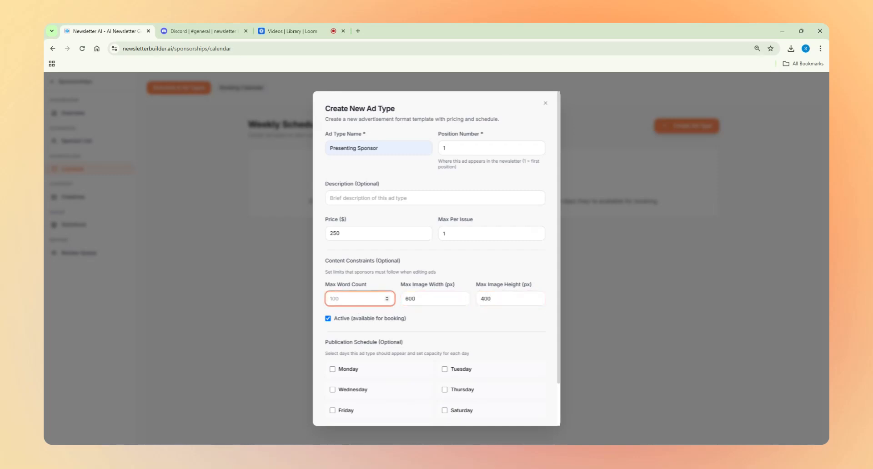
{"action": "type", "text": "100"}
{"action": "left_click", "coordinate": [369, 282]}
Step: Tick Monday, Tuesday, Wednesday, Thursday and Friday in the publication schedule, each with capacity 1
{"action": "scroll", "coordinate": [402, 296], "scroll_direction": "down", "scroll_amount": 1}
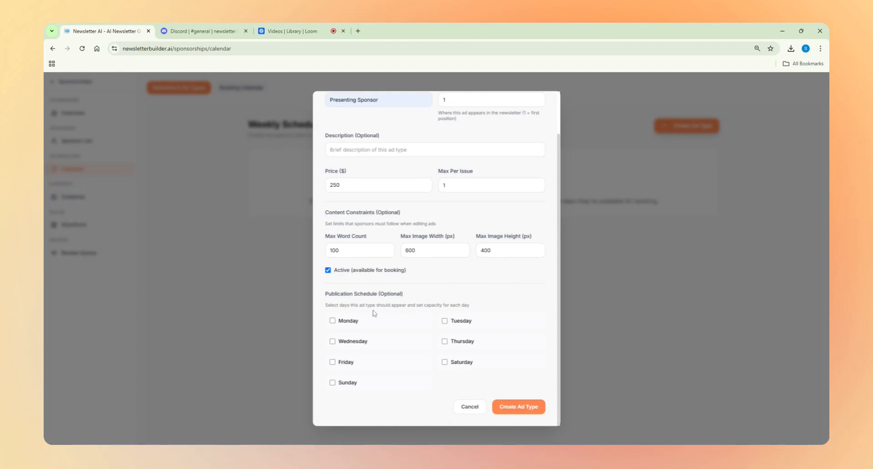
{"action": "scroll", "coordinate": [373, 314], "scroll_direction": "up", "scroll_amount": 1}
{"action": "scroll", "coordinate": [368, 328], "scroll_direction": "down", "scroll_amount": 1}
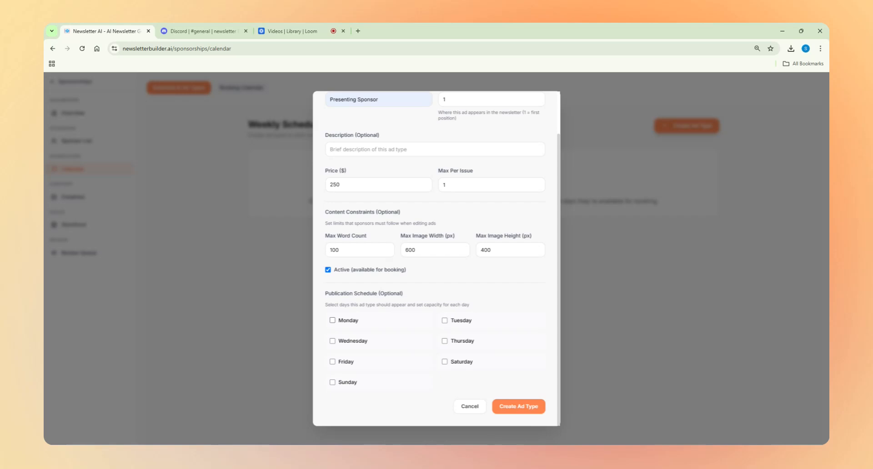
{"action": "left_click", "coordinate": [333, 321]}
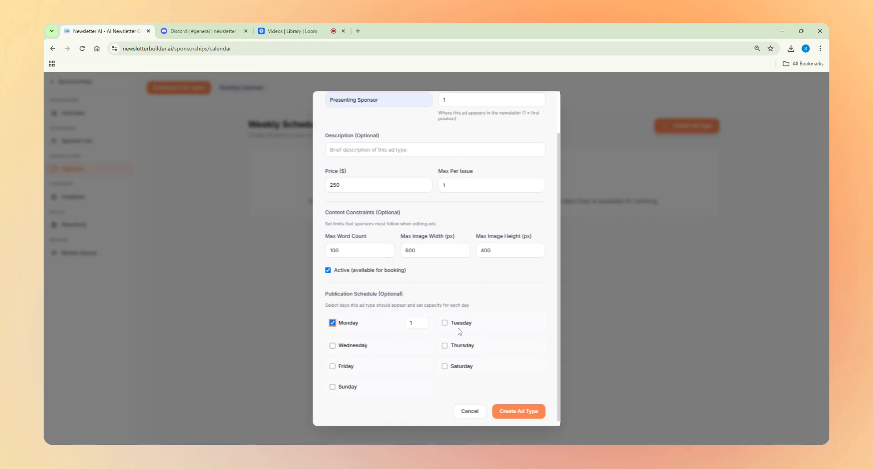
{"action": "left_click", "coordinate": [445, 322]}
{"action": "left_click", "coordinate": [333, 348]}
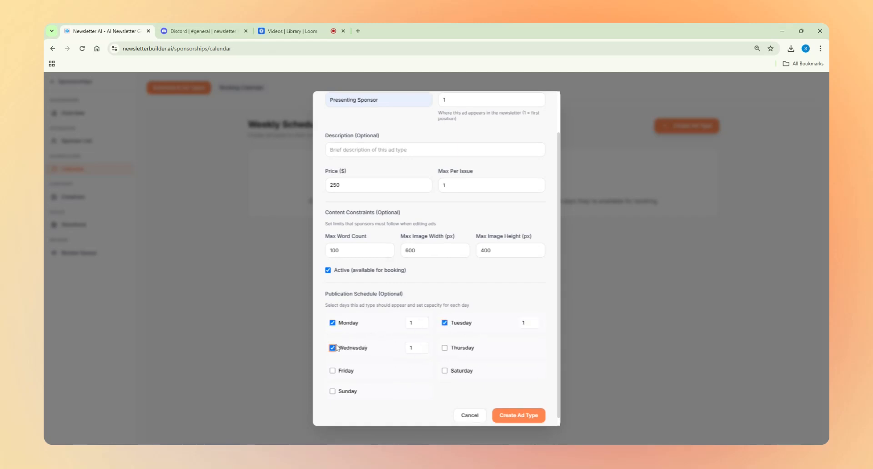
{"action": "left_click", "coordinate": [444, 348]}
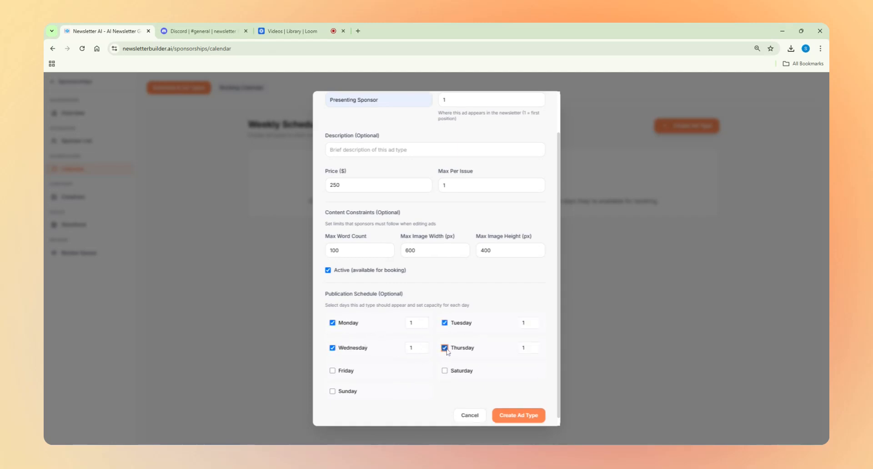
{"action": "left_click", "coordinate": [332, 372]}
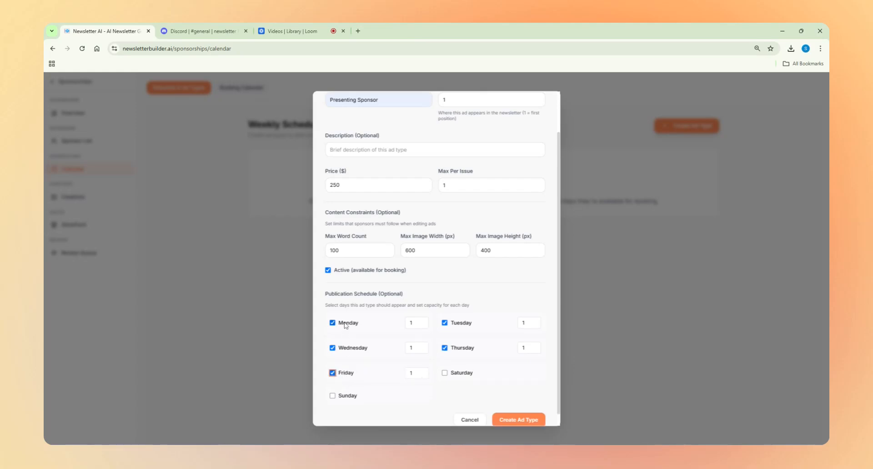
{"action": "scroll", "coordinate": [405, 312], "scroll_direction": "up", "scroll_amount": 2}
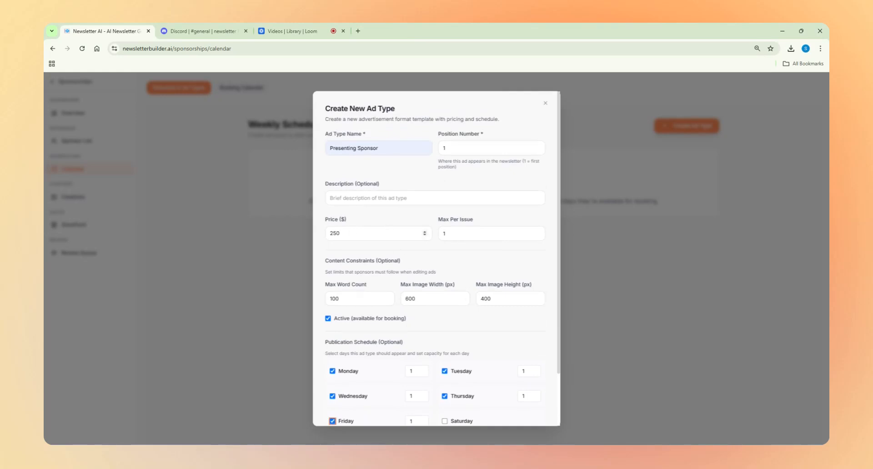
{"action": "scroll", "coordinate": [376, 254], "scroll_direction": "down", "scroll_amount": 1}
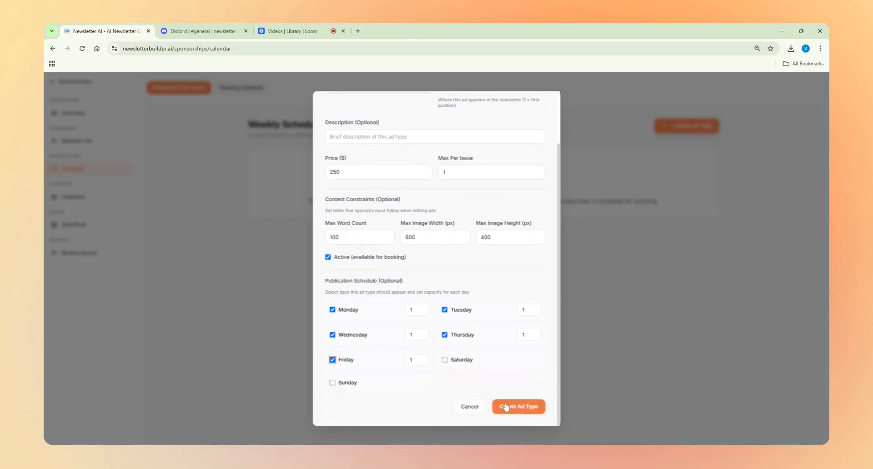
Step: Create the Presenting Sponsor ad type so it appears on the Weekly Schedule at $250.00
{"action": "left_click", "coordinate": [526, 408]}
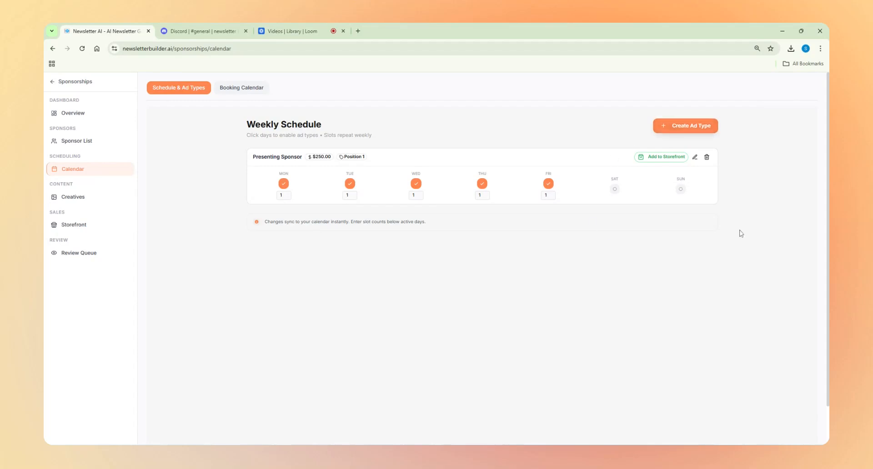
Step: Start a second ad type named Feature Sponsor at position 2, priced $200
{"action": "left_click", "coordinate": [683, 126]}
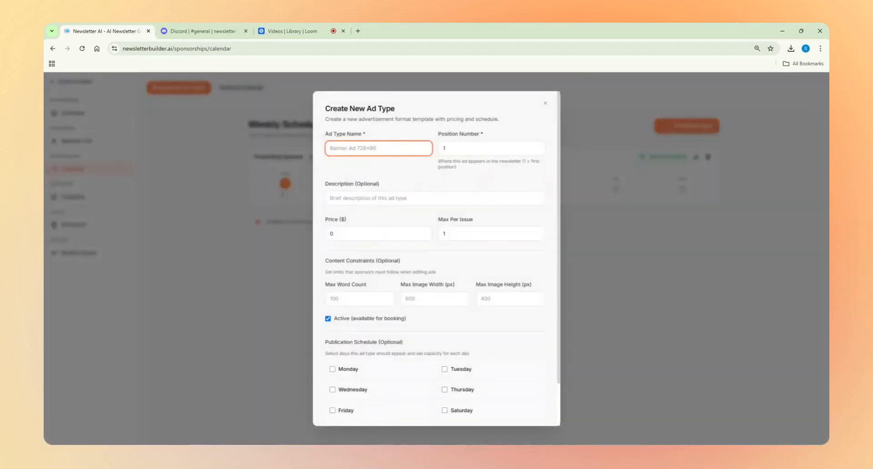
{"action": "type", "text": "Feature Sponsor"}
{"action": "key", "text": "Tab"}
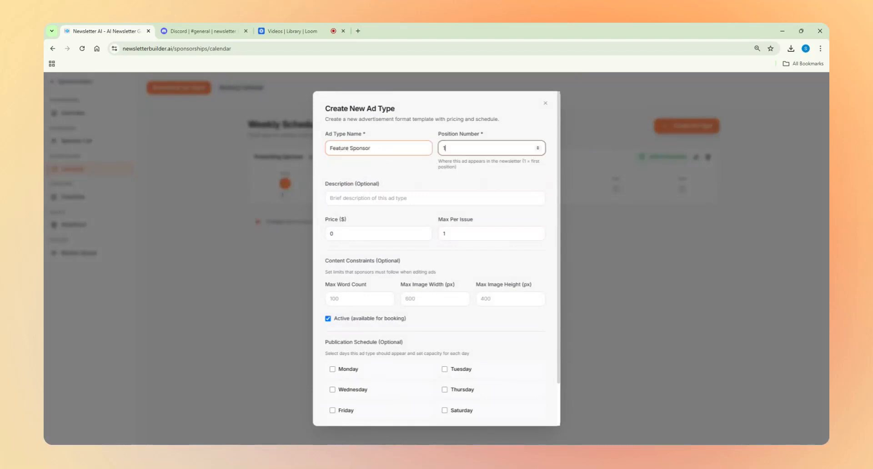
{"action": "type", "text": "2"}
{"action": "left_click", "coordinate": [400, 168]}
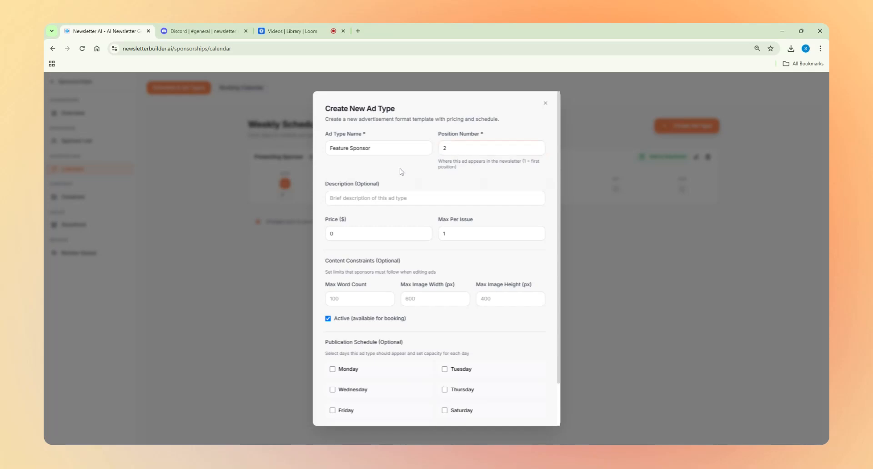
{"action": "left_click_drag", "start_coordinate": [338, 234], "coordinate": [319, 236]}
{"action": "type", "text": "200"}
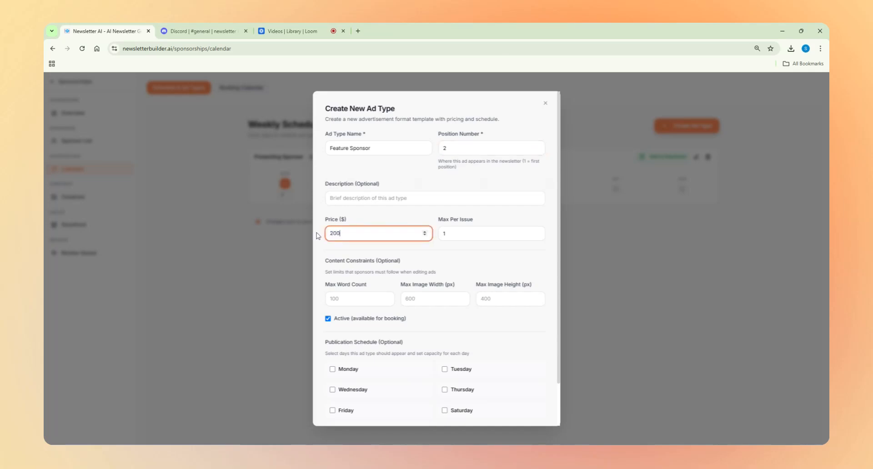
{"action": "left_click", "coordinate": [491, 215]}
Step: Limit the Feature Sponsor to 75 words and 600 × 400 px images
{"action": "left_click", "coordinate": [382, 299]}
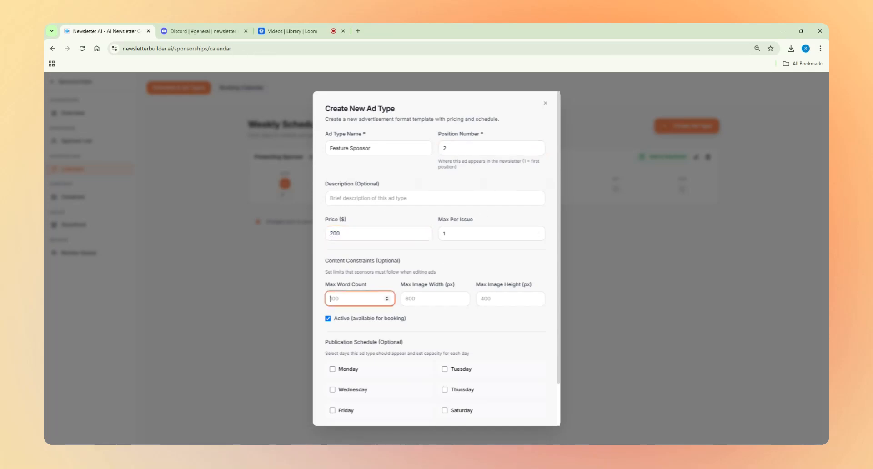
{"action": "type", "text": "75"}
{"action": "left_click", "coordinate": [402, 301]}
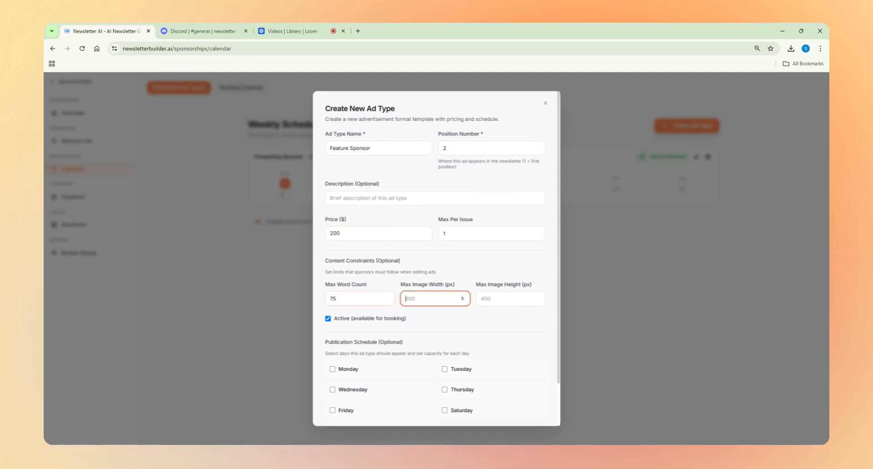
{"action": "type", "text": "600"}
{"action": "key", "text": "Tab"}
{"action": "type", "text": "400"}
{"action": "left_click", "coordinate": [457, 319]}
Step: Schedule the Feature Sponsor Monday through Friday and create the ad type
{"action": "scroll", "coordinate": [411, 318], "scroll_direction": "down", "scroll_amount": 1}
{"action": "left_click", "coordinate": [350, 328]}
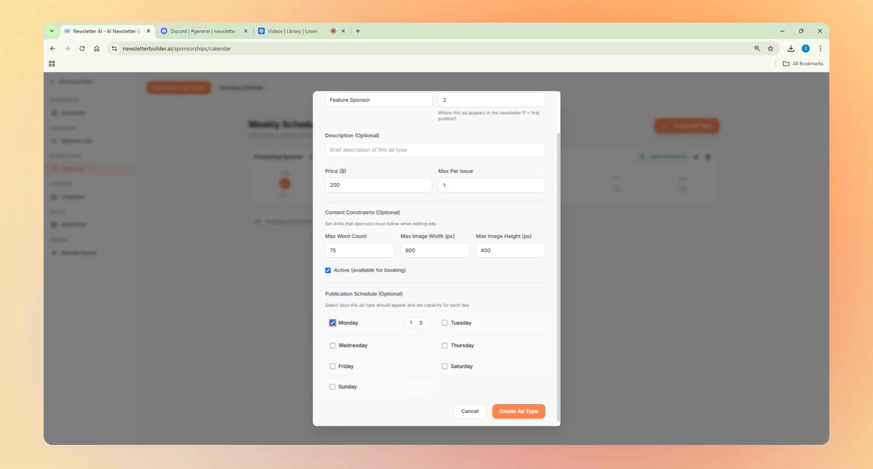
{"action": "left_click", "coordinate": [447, 323]}
{"action": "left_click", "coordinate": [353, 345]}
{"action": "left_click", "coordinate": [446, 345]}
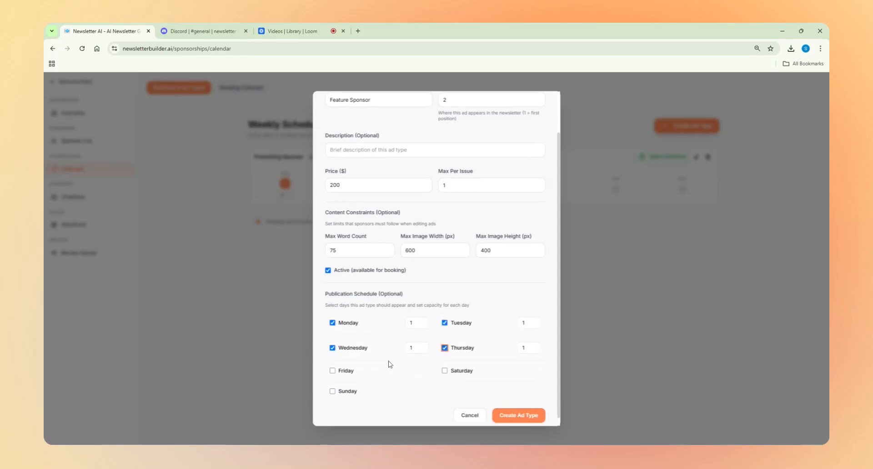
{"action": "left_click", "coordinate": [346, 366]}
{"action": "scroll", "coordinate": [432, 387], "scroll_direction": "down", "scroll_amount": 1}
{"action": "left_click", "coordinate": [519, 411]}
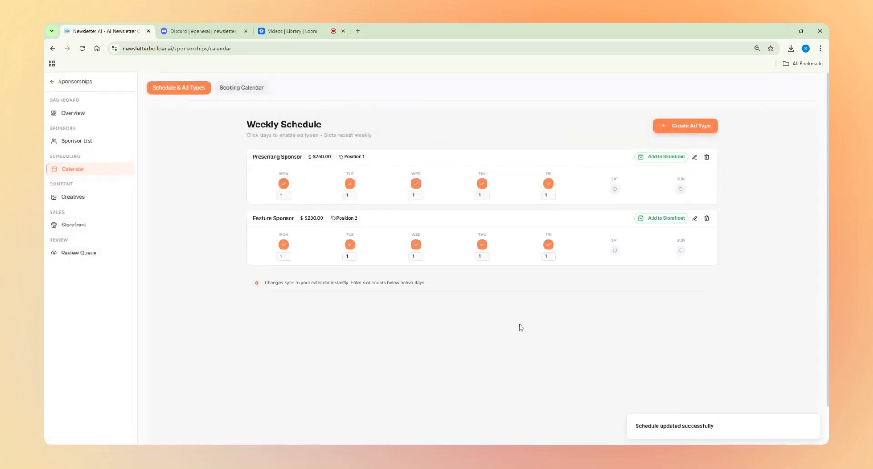
Step: Start a third ad type named Banner Ad at position 3, priced $100
{"action": "left_click", "coordinate": [685, 126]}
{"action": "type", "text": "Banner"}
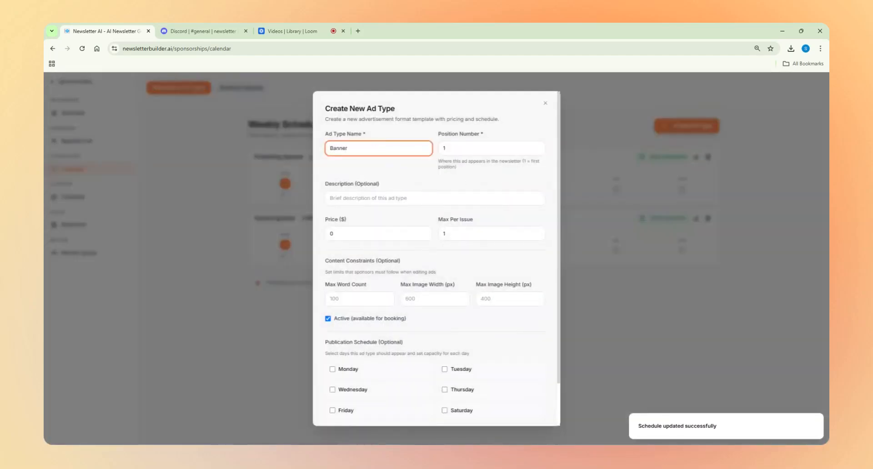
{"action": "type", "text": " Ad"}
{"action": "key", "text": "Tab"}
{"action": "type", "text": "3"}
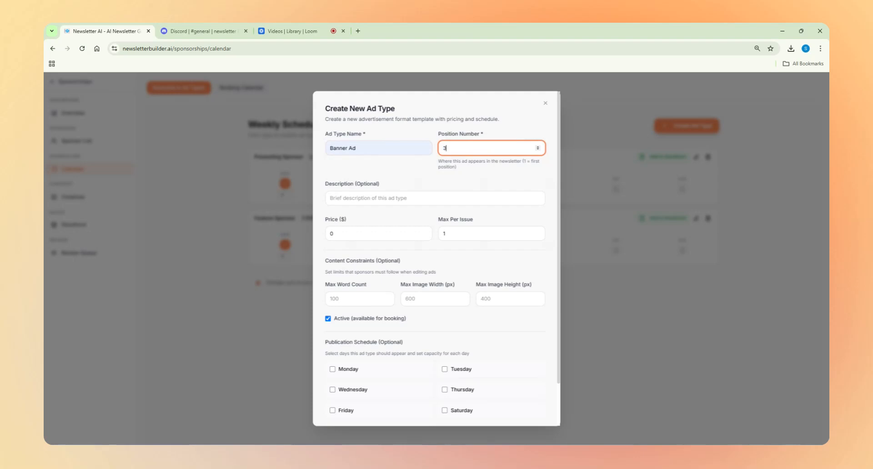
{"action": "key", "text": "Tab"}
{"action": "key", "text": "Tab"}
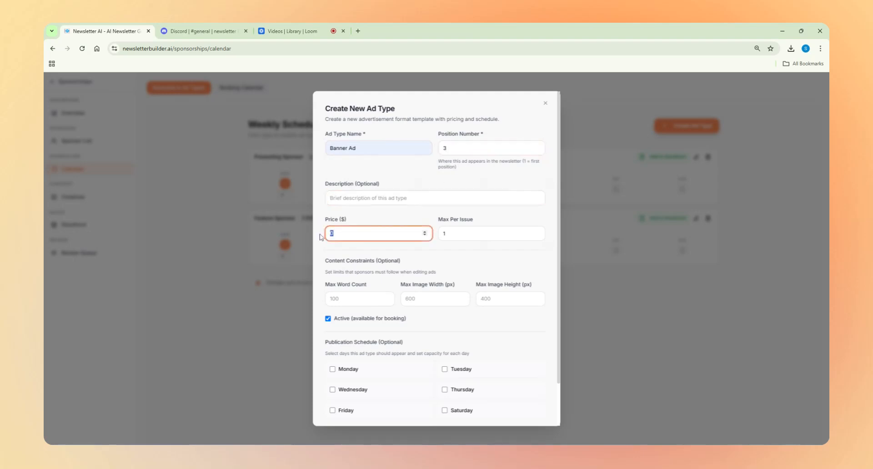
{"action": "type", "text": "100"}
Step: Set the Banner Ad's maximum image size to 600 × 200 px
{"action": "scroll", "coordinate": [409, 219], "scroll_direction": "down", "scroll_amount": 2}
{"action": "left_click", "coordinate": [356, 251]}
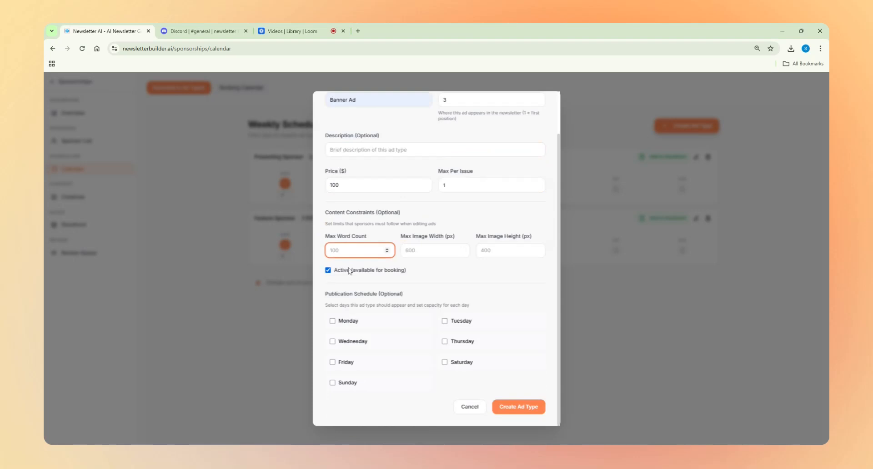
{"action": "left_click", "coordinate": [405, 251]}
{"action": "type", "text": "600"}
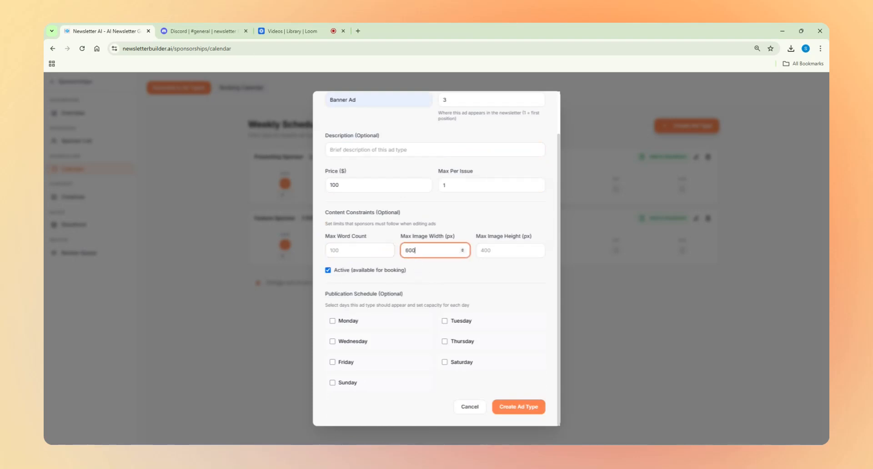
{"action": "left_click", "coordinate": [495, 259]}
{"action": "left_click", "coordinate": [494, 252]}
{"action": "type", "text": "200"}
{"action": "left_click", "coordinate": [476, 267]}
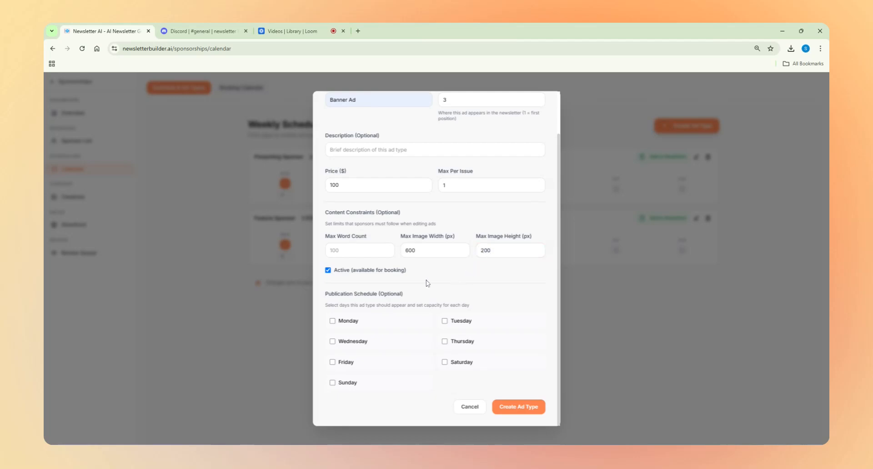
Step: Schedule the Banner Ad on Monday, Tuesday, Wednesday and Friday and create it
{"action": "left_click", "coordinate": [349, 321]}
{"action": "left_click", "coordinate": [444, 323]}
{"action": "left_click", "coordinate": [390, 347]}
{"action": "left_click", "coordinate": [353, 370]}
{"action": "scroll", "coordinate": [454, 382], "scroll_direction": "down", "scroll_amount": 1}
{"action": "left_click", "coordinate": [516, 407]}
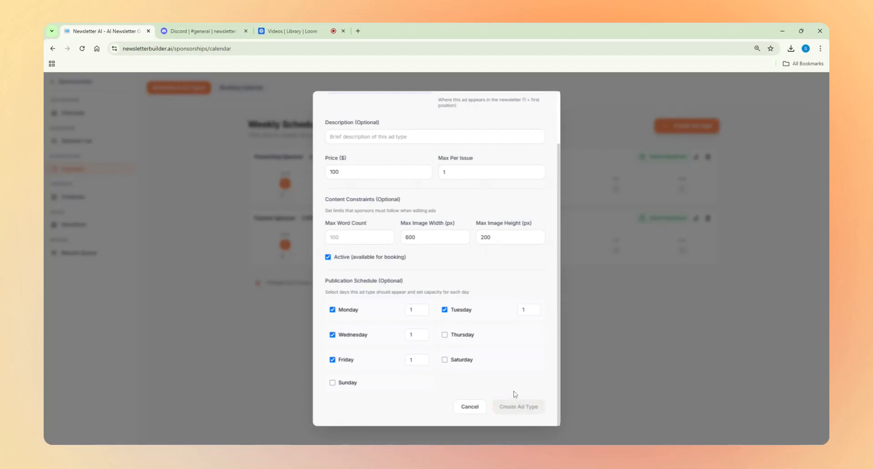
{"action": "scroll", "coordinate": [546, 339], "scroll_direction": "down", "scroll_amount": 1}
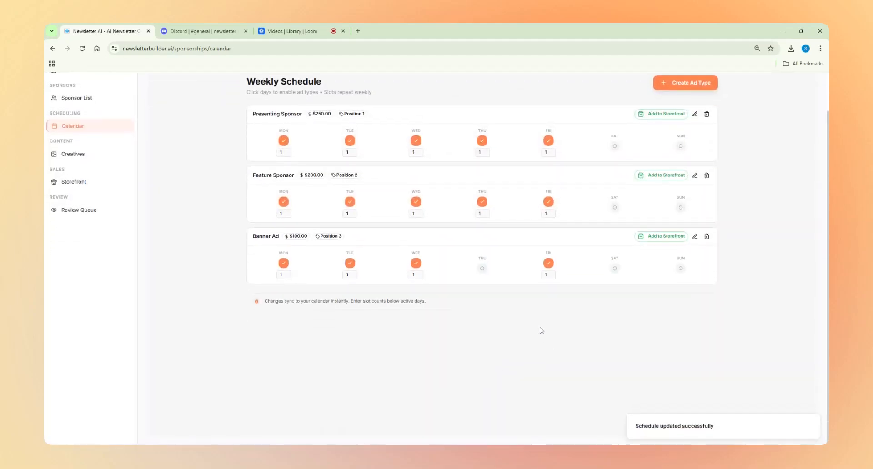
Step: Edit the Banner Ad and tick Monday through Friday in its publication schedule
{"action": "left_click", "coordinate": [695, 236]}
{"action": "scroll", "coordinate": [510, 357], "scroll_direction": "down", "scroll_amount": 2}
{"action": "left_click", "coordinate": [365, 324]}
{"action": "left_click", "coordinate": [444, 323]}
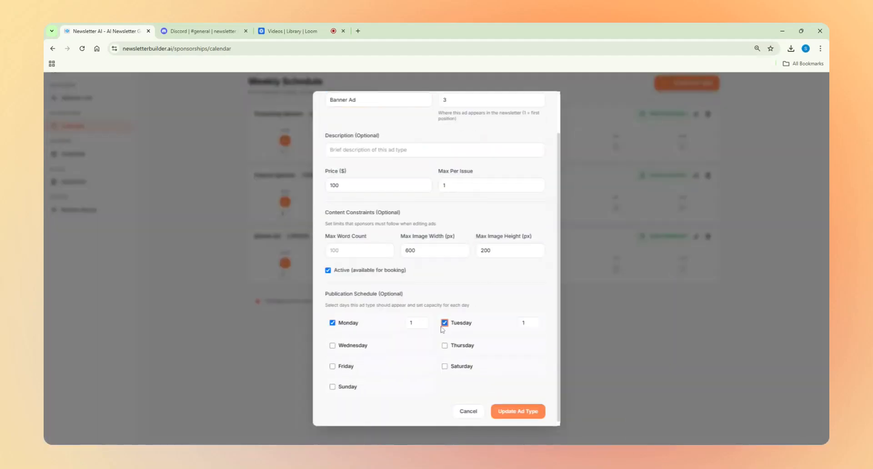
{"action": "left_click", "coordinate": [464, 346]}
{"action": "left_click", "coordinate": [349, 348]}
{"action": "left_click", "coordinate": [332, 370]}
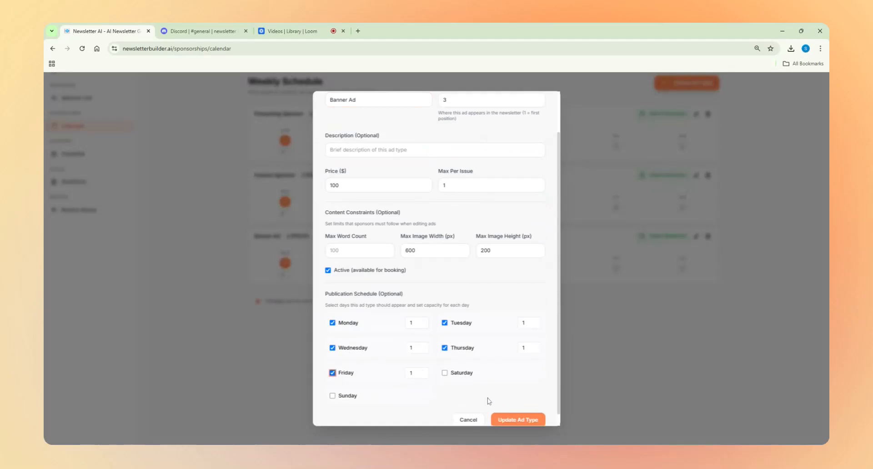
Step: Update the Banner Ad type and dismiss the success notice
{"action": "left_click", "coordinate": [523, 419]}
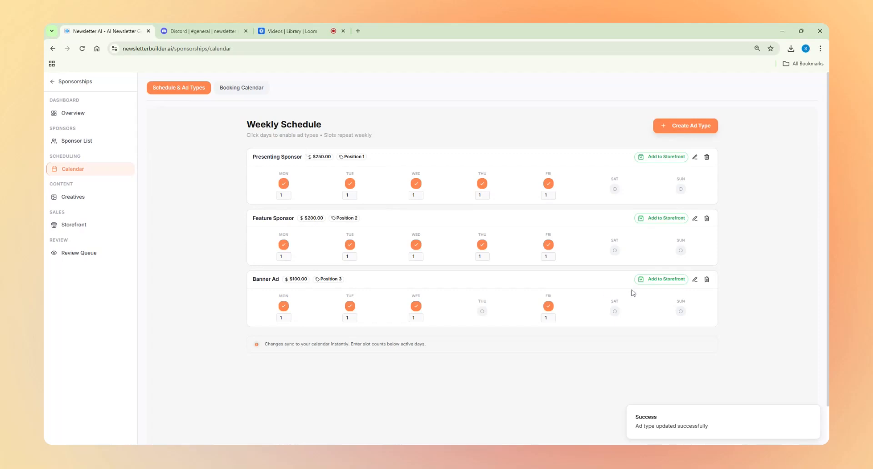
{"action": "scroll", "coordinate": [479, 296], "scroll_direction": "down", "scroll_amount": 1}
{"action": "left_click", "coordinate": [812, 413]}
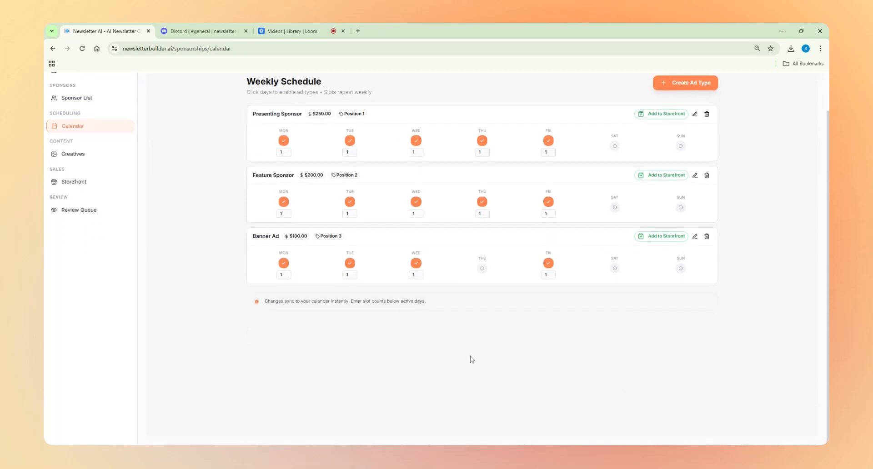
{"action": "scroll", "coordinate": [485, 364], "scroll_direction": "up", "scroll_amount": 1}
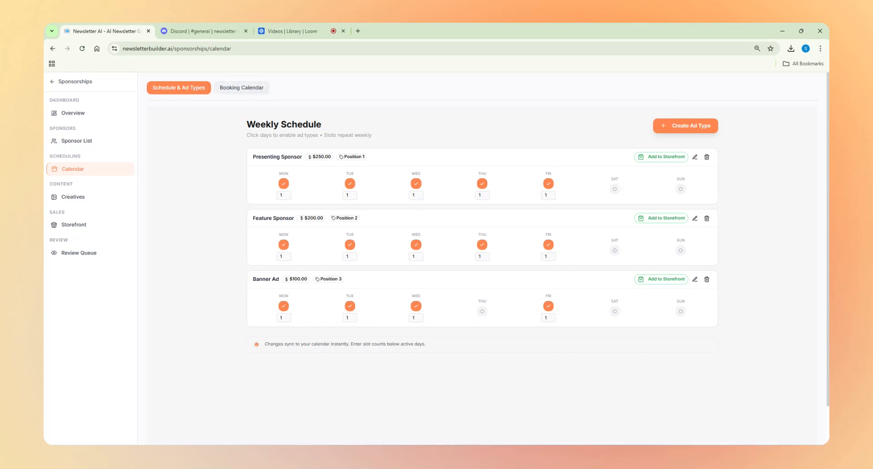
Step: View the December 2025 Booking Calendar in list and month views, then start an inventory slot for 12/17/2025
{"action": "left_click", "coordinate": [248, 90]}
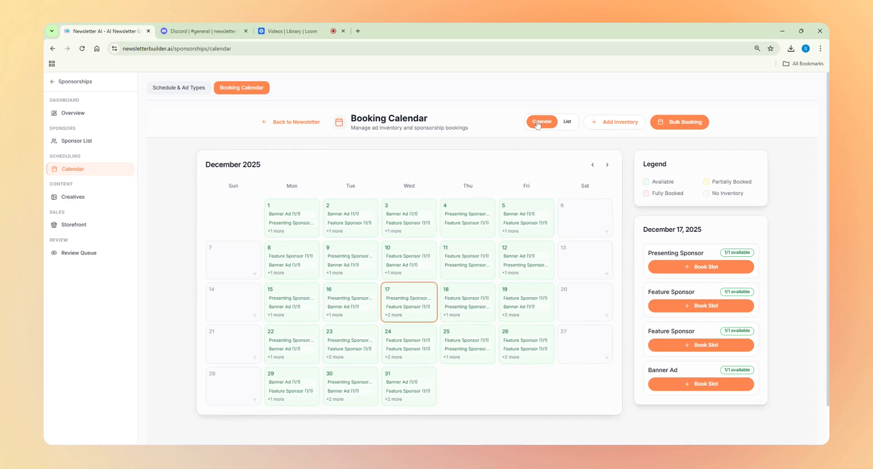
{"action": "left_click", "coordinate": [566, 122]}
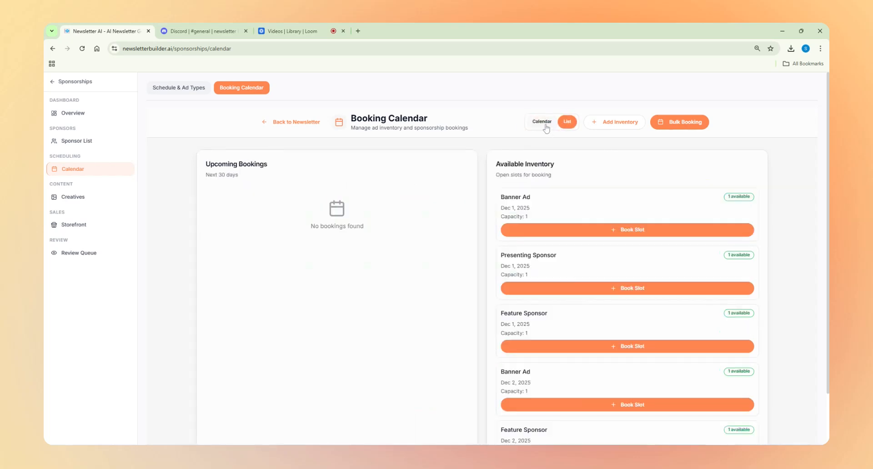
{"action": "left_click", "coordinate": [545, 127]}
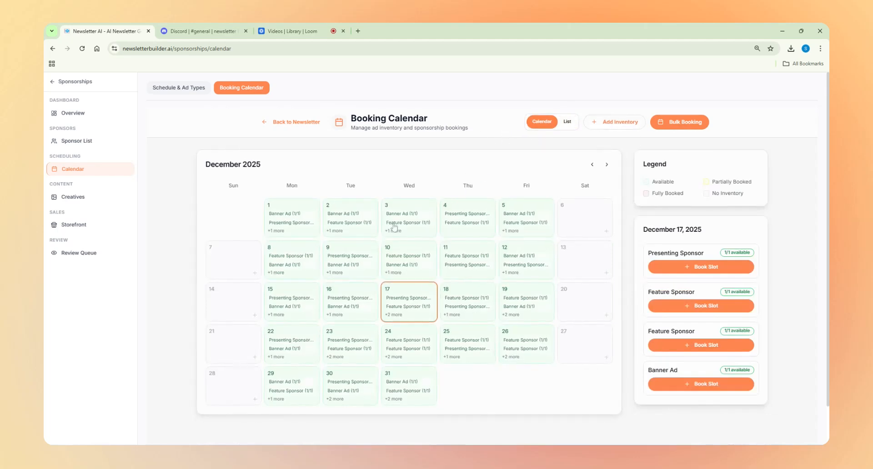
{"action": "left_click", "coordinate": [607, 124]}
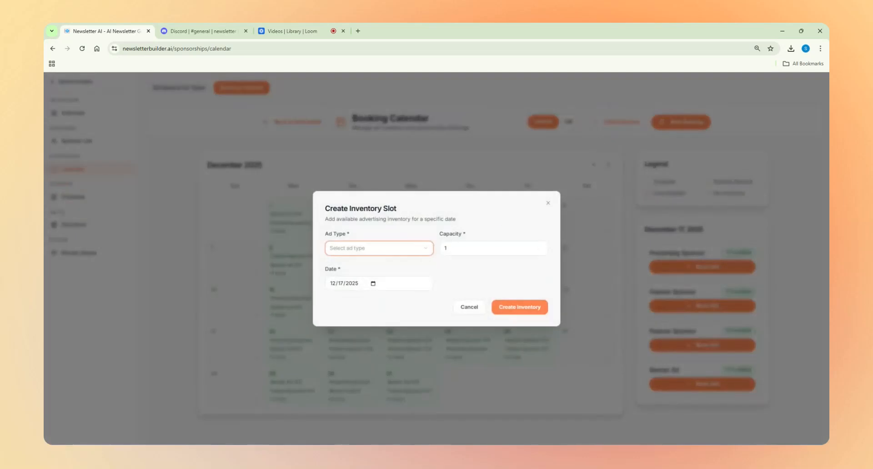
Step: Cancel the inventory slot form without choosing an ad type or adding a slot
{"action": "left_click", "coordinate": [422, 252]}
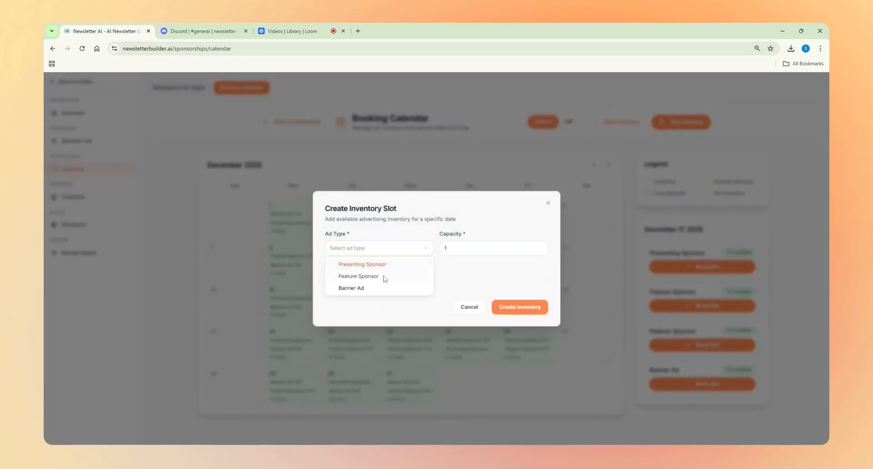
{"action": "left_click", "coordinate": [492, 287]}
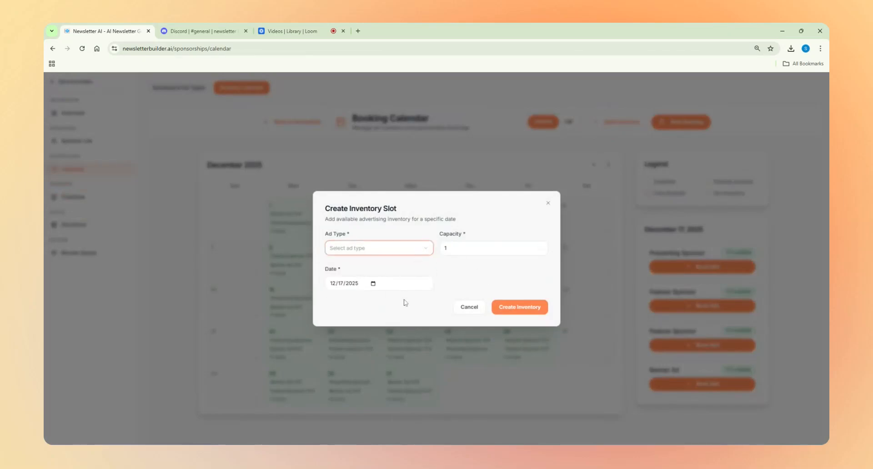
{"action": "left_click", "coordinate": [470, 309]}
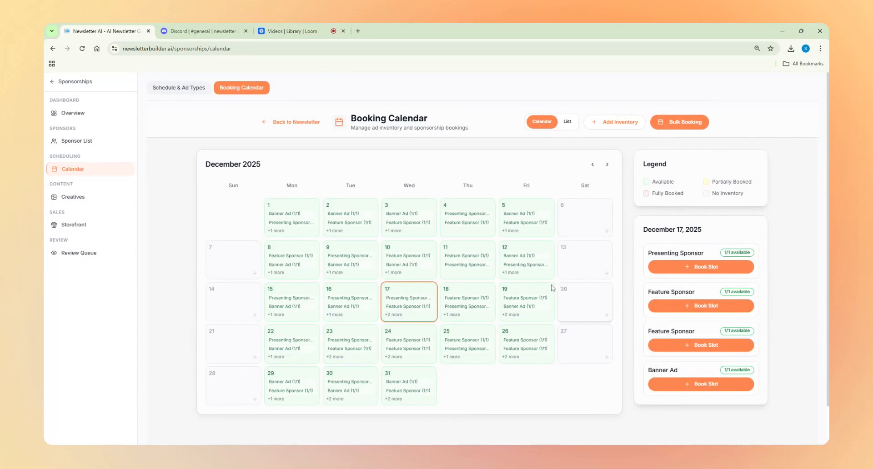
Step: Review the open ad slots on December 18, 19, 22, 24, 26, 29, 30, 31, ending on December 25
{"action": "left_click", "coordinate": [477, 308]}
{"action": "left_click", "coordinate": [527, 307]}
{"action": "left_click", "coordinate": [518, 350]}
{"action": "left_click", "coordinate": [410, 357]}
{"action": "left_click", "coordinate": [402, 380]}
{"action": "left_click", "coordinate": [346, 377]}
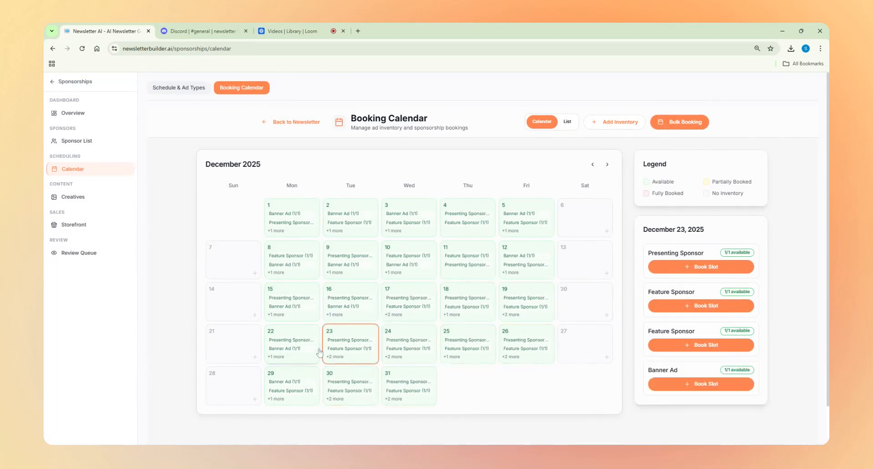
{"action": "left_click", "coordinate": [295, 355]}
{"action": "left_click", "coordinate": [296, 384]}
{"action": "left_click", "coordinate": [356, 389]}
{"action": "left_click", "coordinate": [404, 377]}
{"action": "left_click", "coordinate": [430, 357]}
{"action": "left_click", "coordinate": [473, 351]}
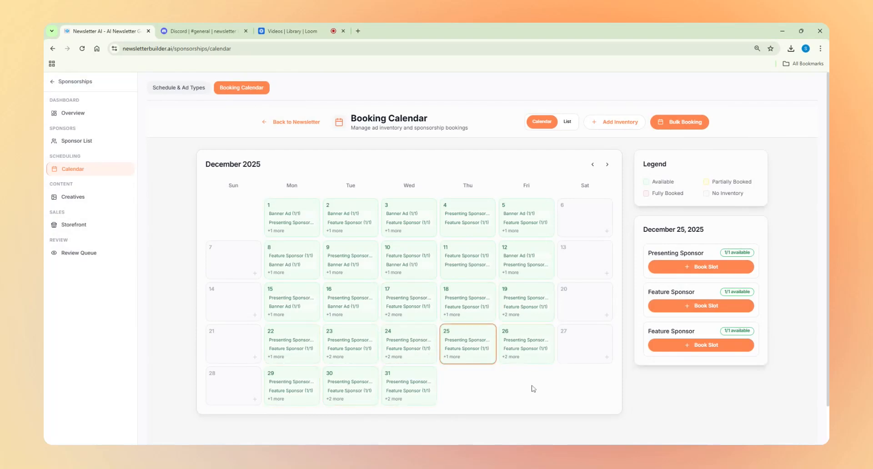